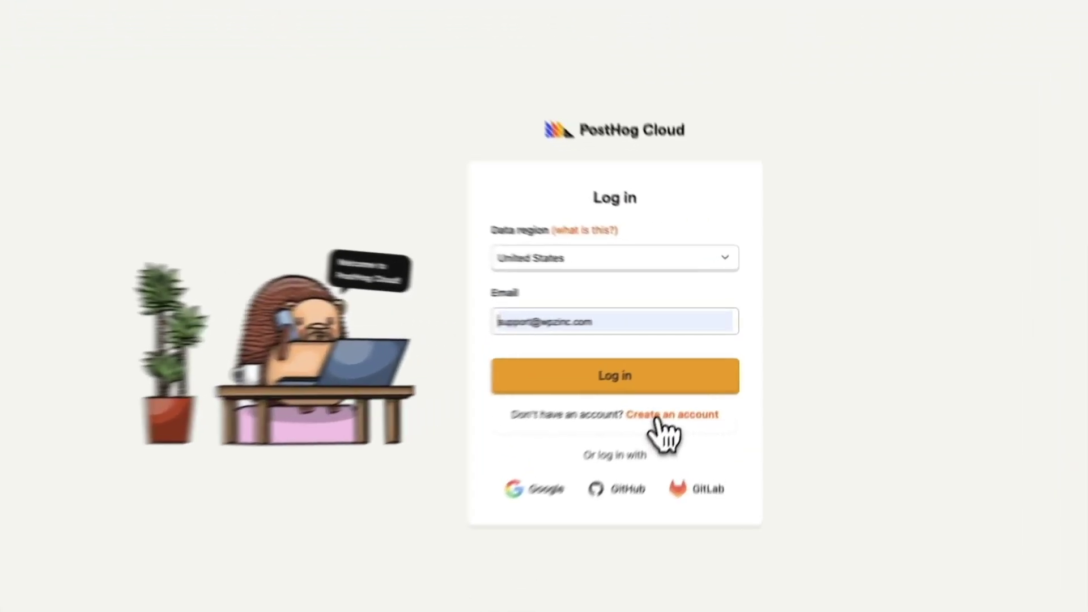
Step: Check that the sign-up data region stays United States, then go back to the login form
left_click(682, 379)
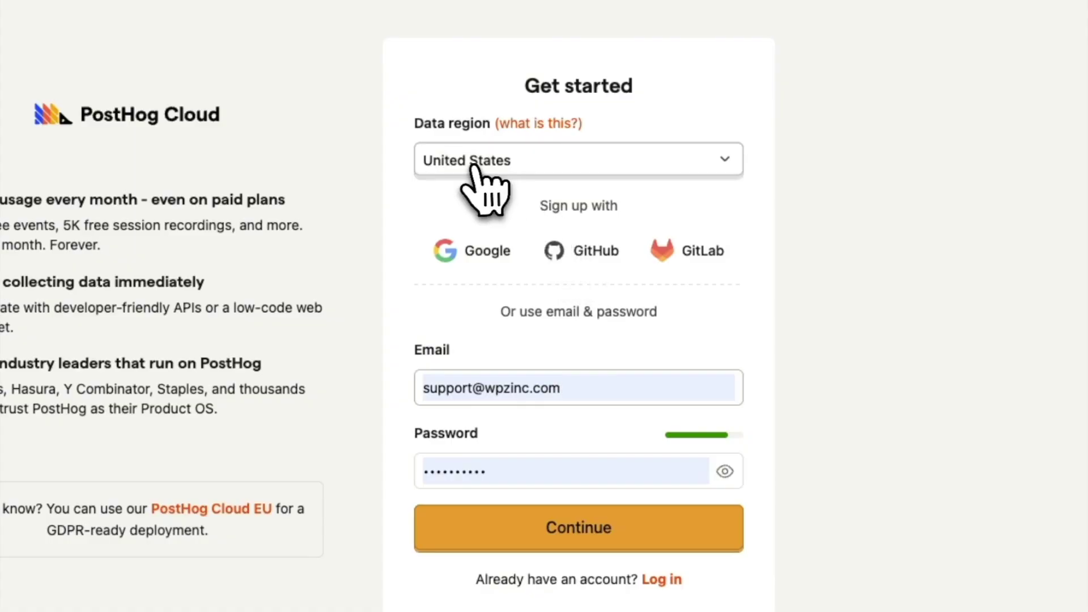
left_click(506, 164)
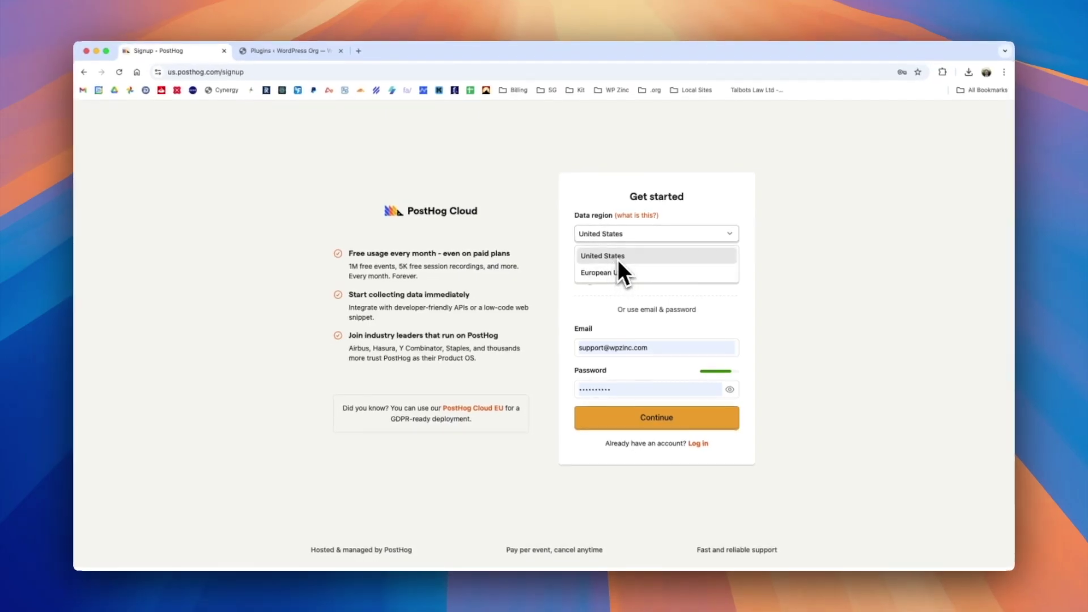
left_click(804, 255)
left_click(701, 444)
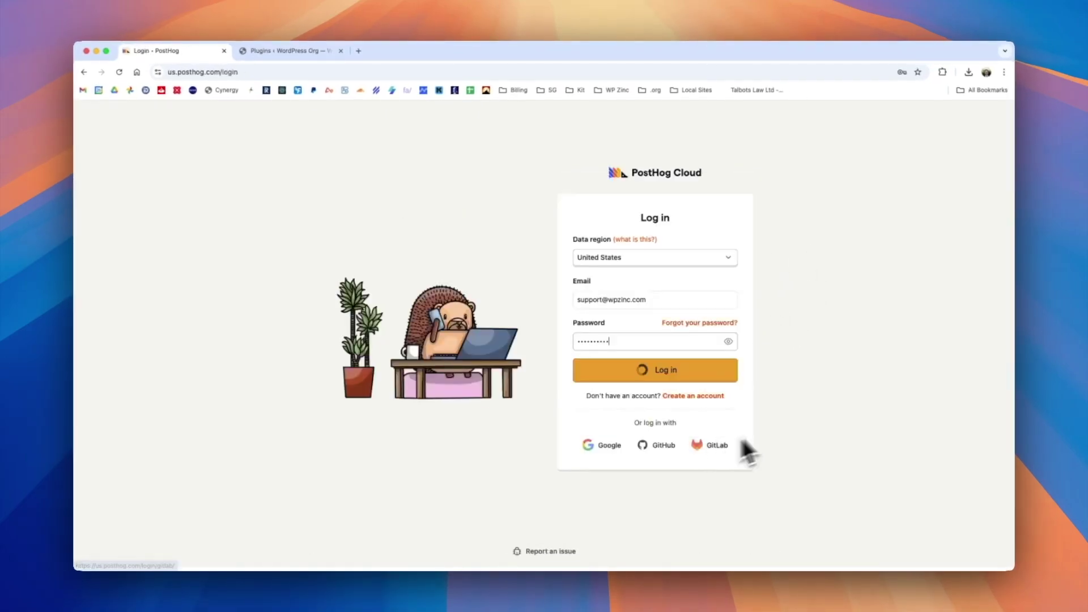
Step: Log in and create a new project named 'PostHog WordPress Plugin'
left_click(698, 375)
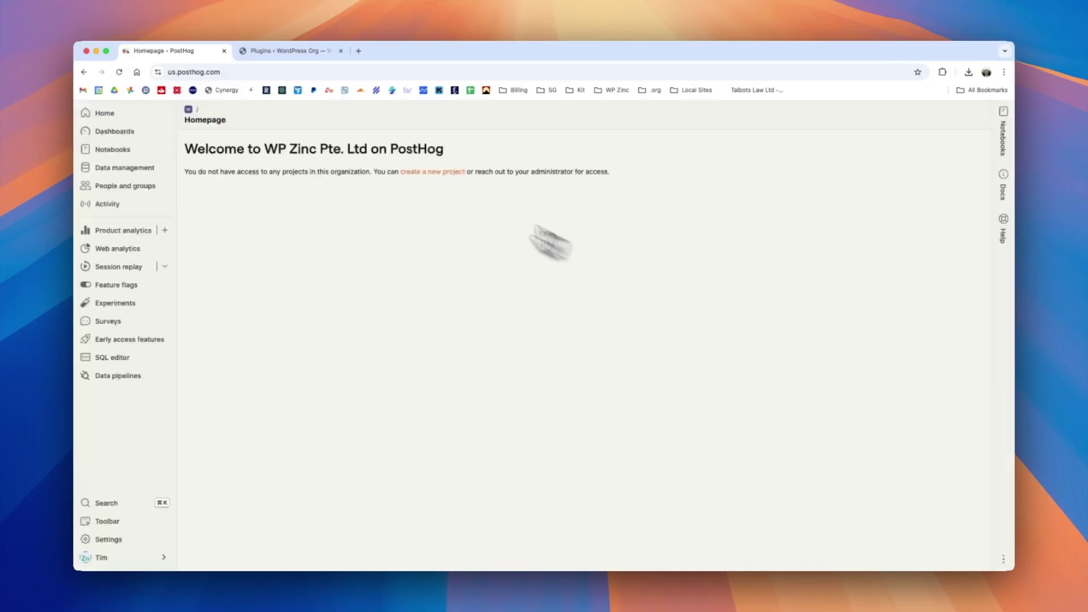
left_click(429, 170)
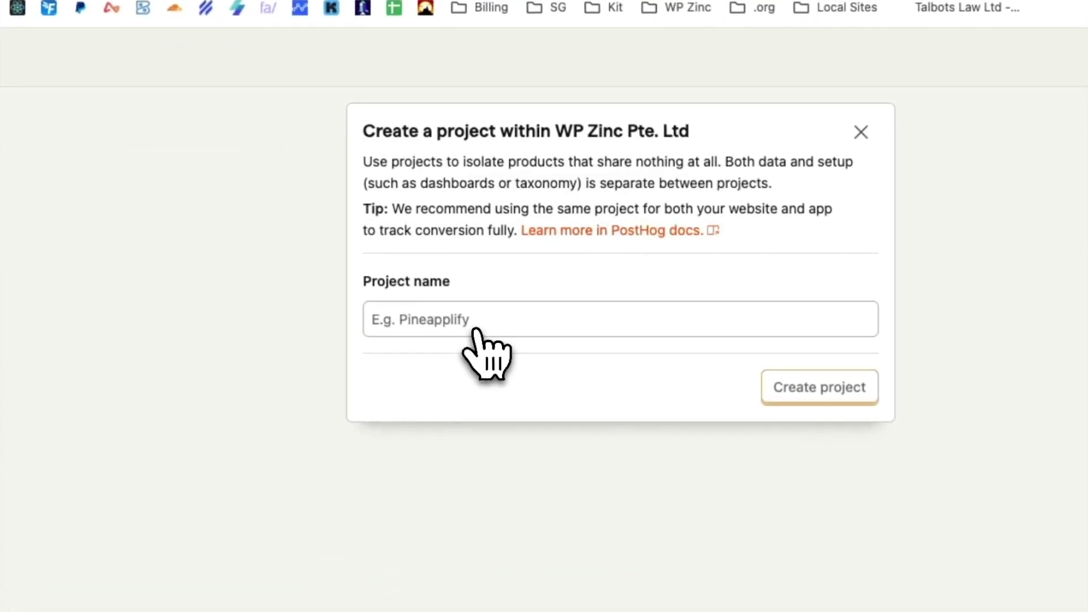
type("PostHog")
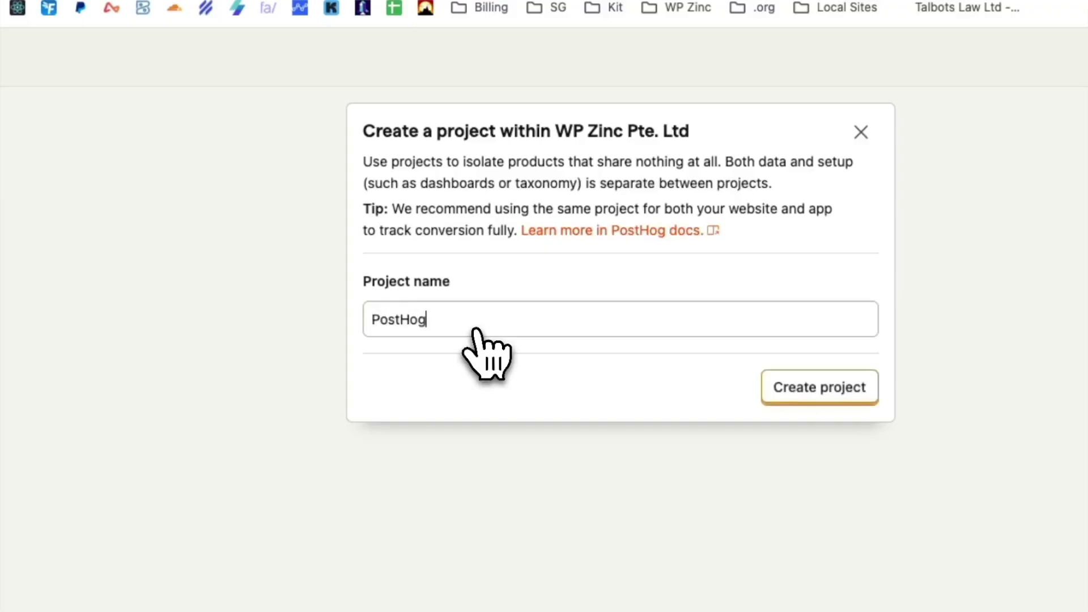
type(" WordPress Plug")
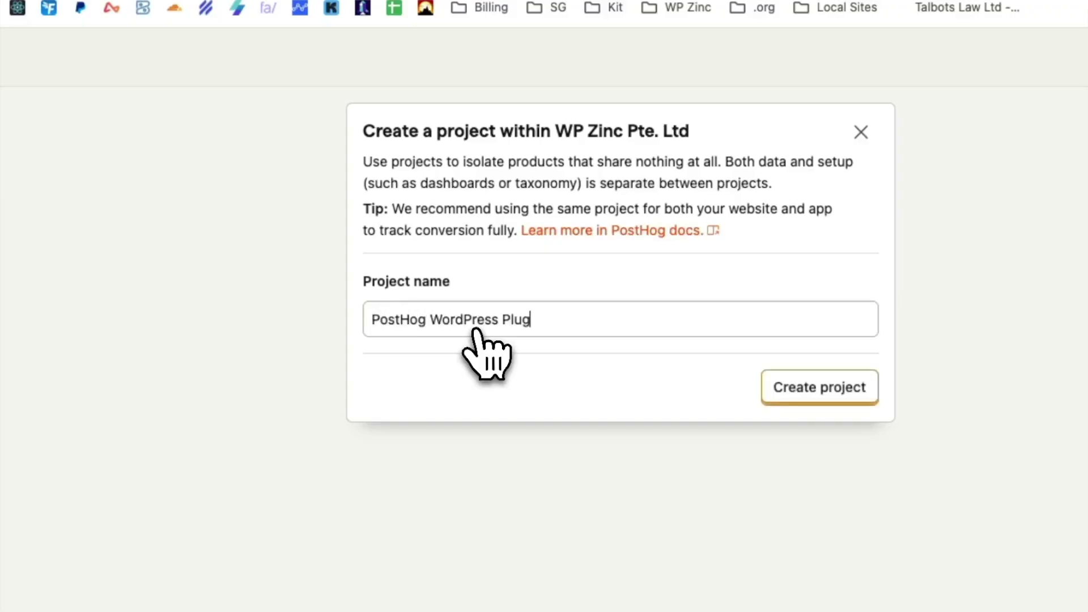
type("in")
left_click(820, 388)
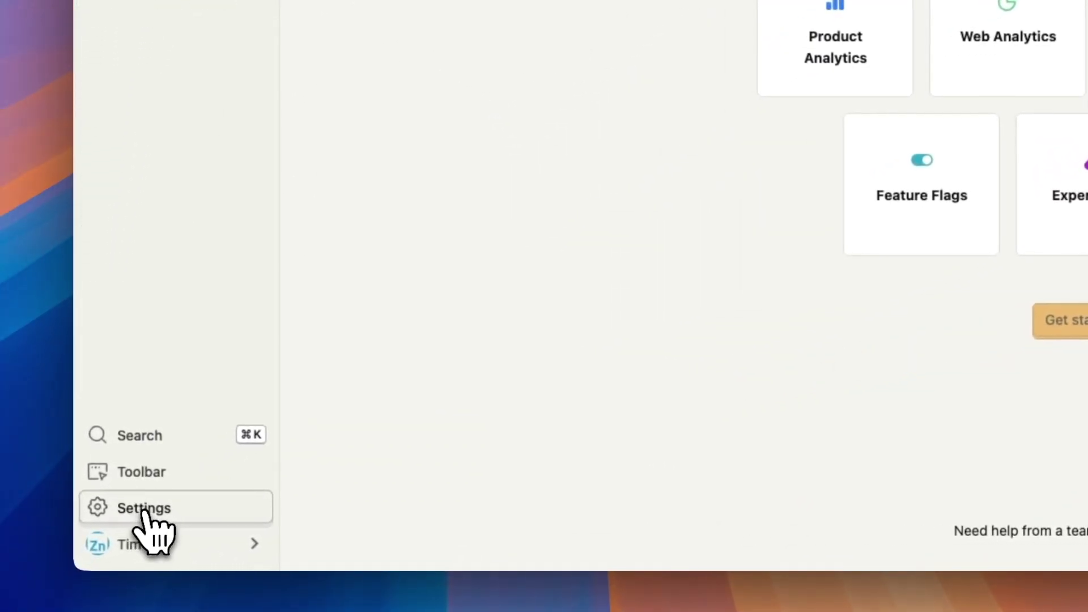
Step: Scroll the project settings to the Project ID section with the API key and US Cloud region
left_click(145, 513)
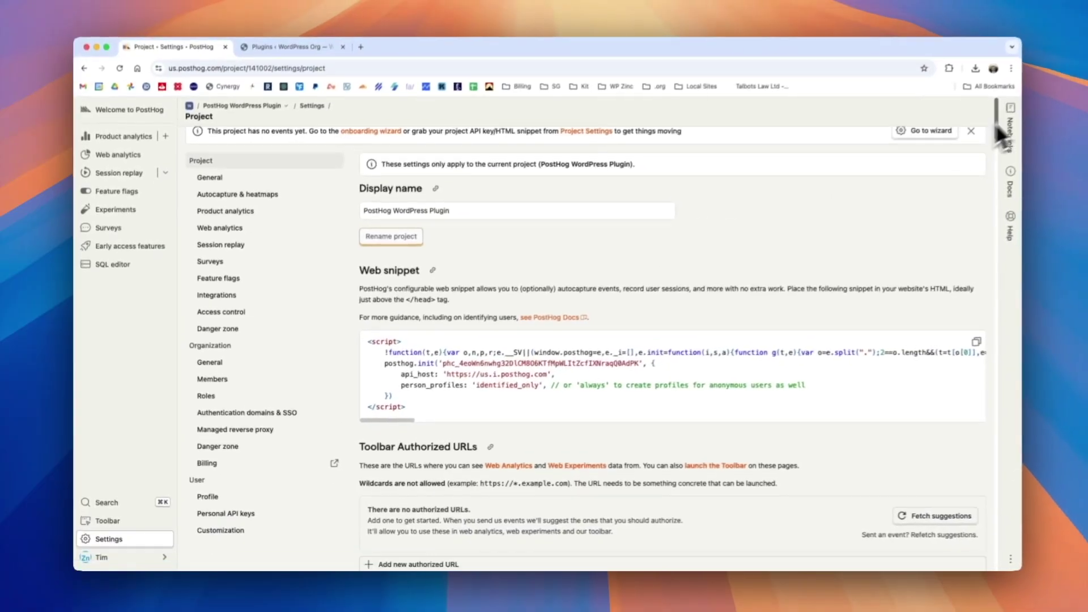
scroll(994, 120, "down", 3)
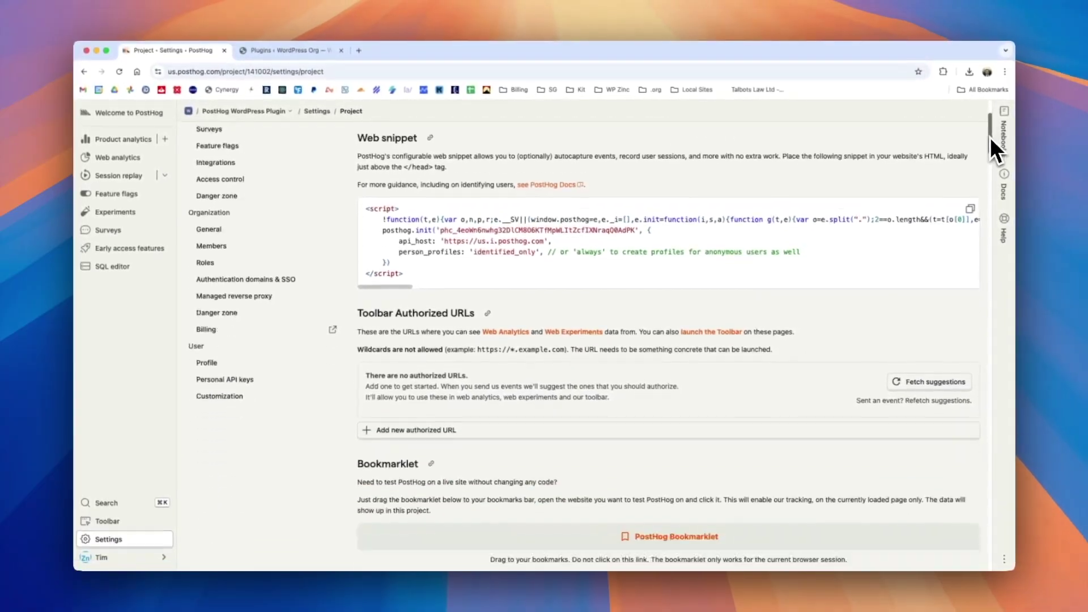
left_click_drag(991, 137, 987, 177)
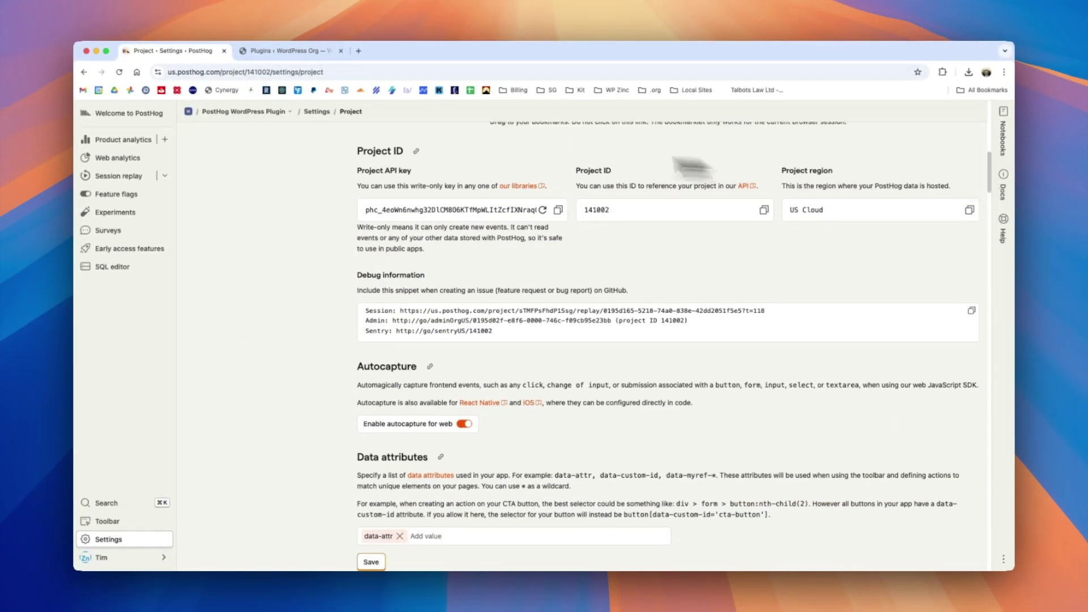
scroll(436, 160, "down", 1)
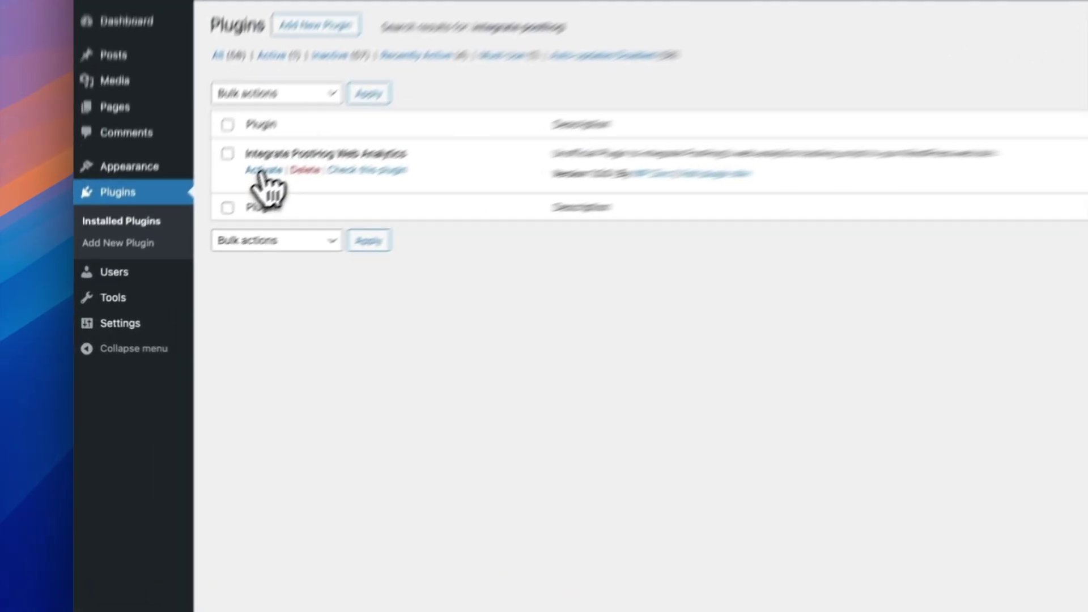
Step: Activate the Integrate PostHog Web Analytics plugin and open its settings page in WordPress
left_click(197, 228)
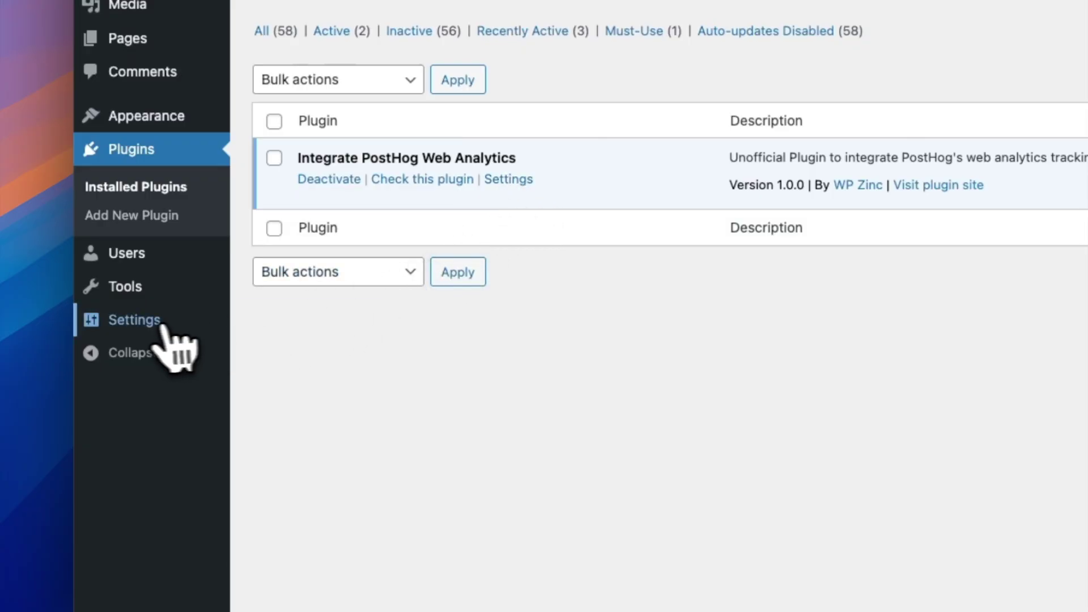
mouse_move(153, 324)
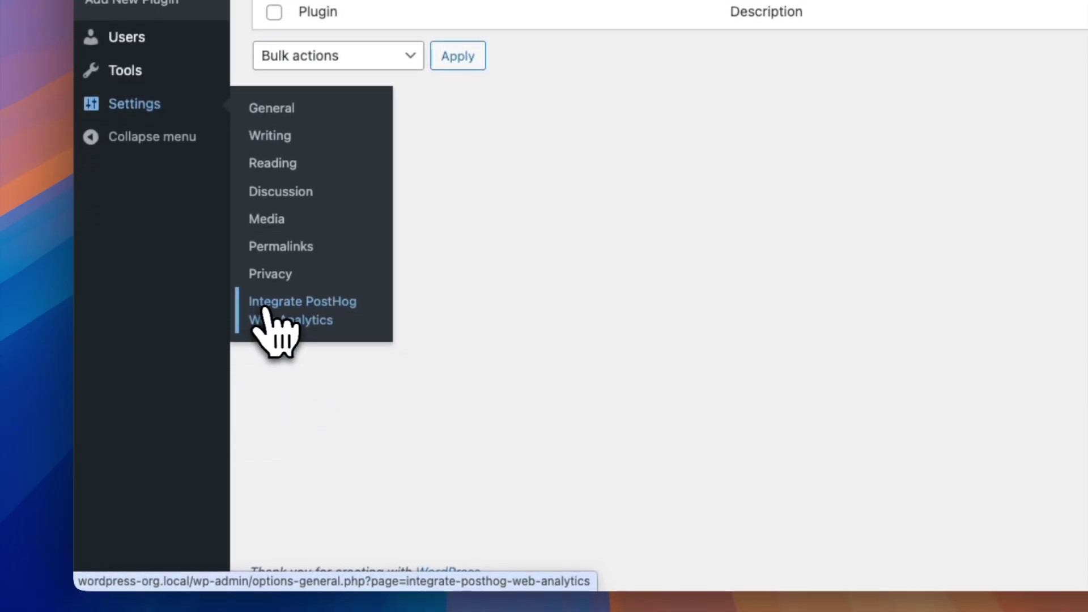
left_click(266, 310)
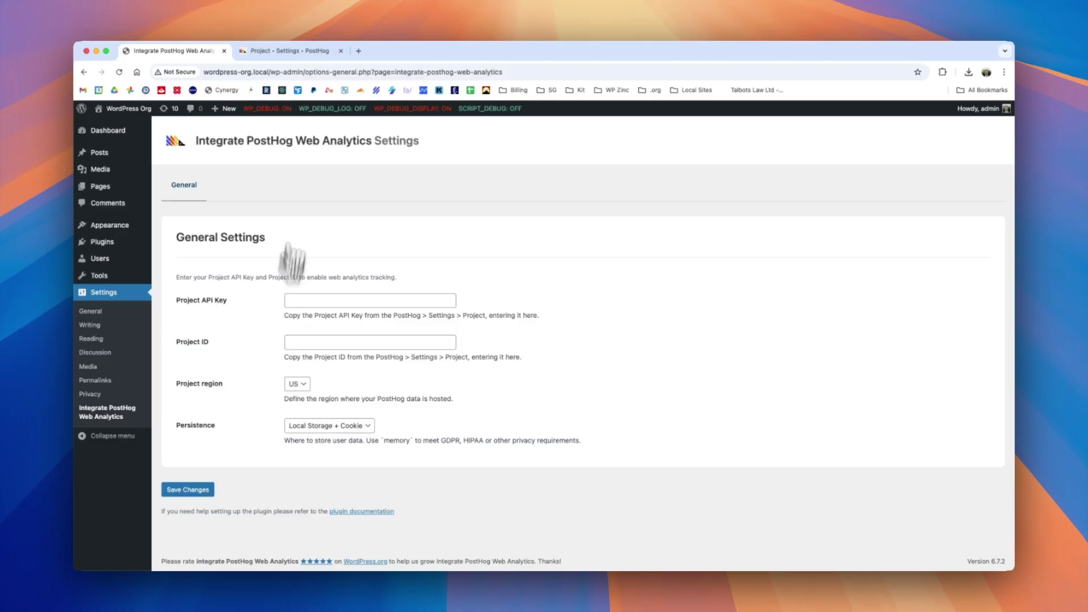
Step: Copy the PostHog project API key into the plugin's Project API Key field, leaving Project ID empty
left_click(277, 52)
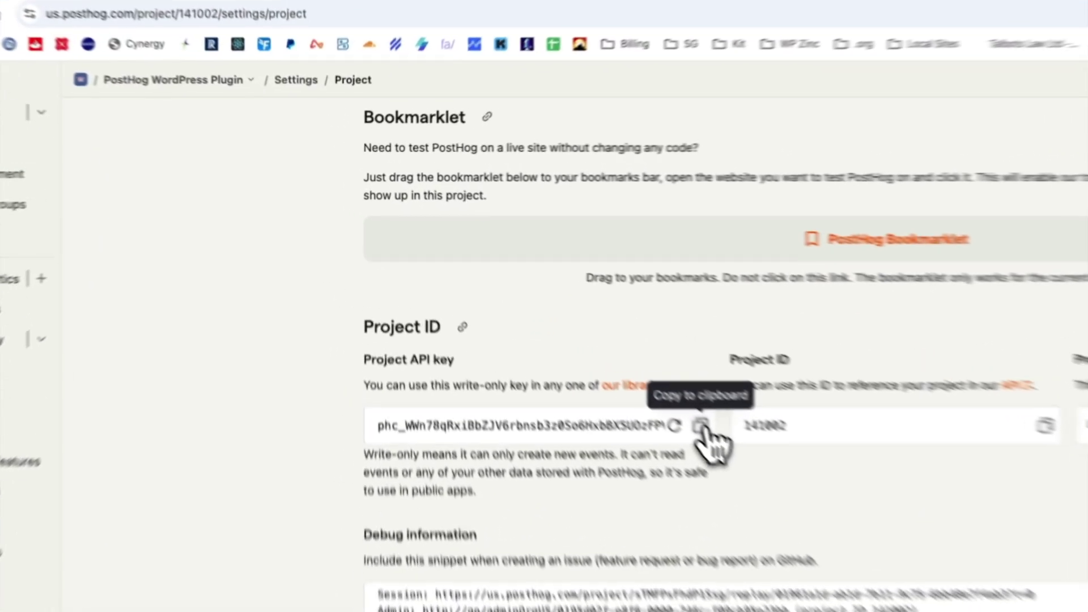
left_click(762, 472)
left_click(286, 54)
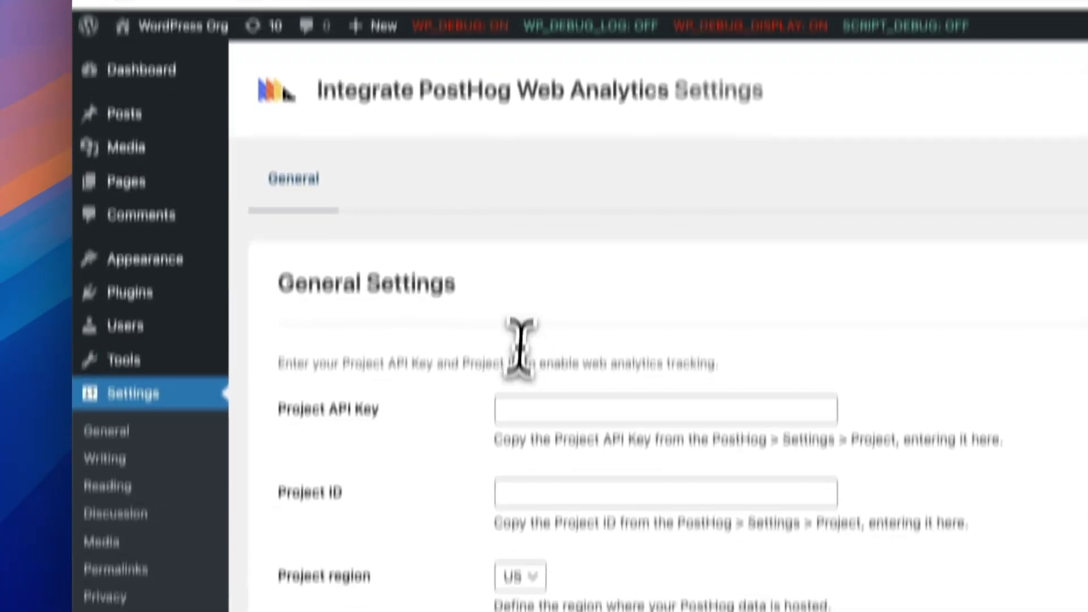
right_click(504, 409)
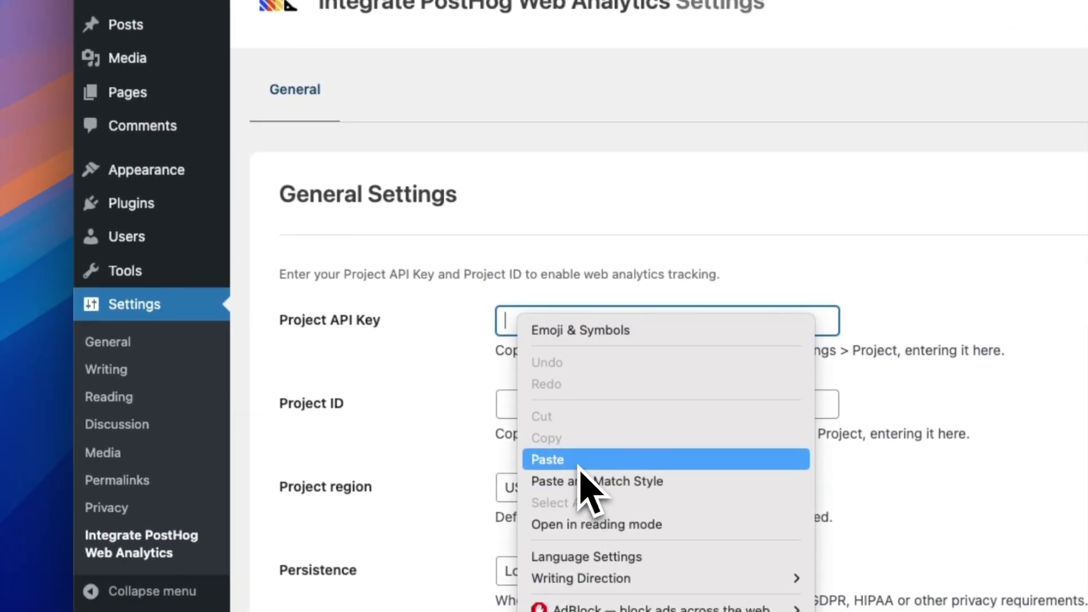
left_click(573, 457)
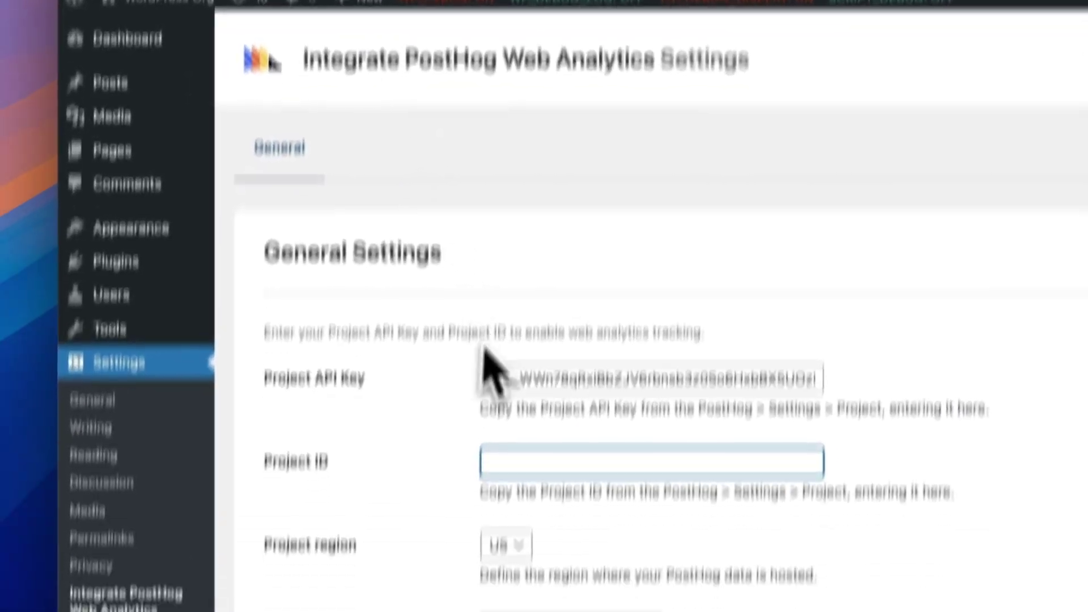
right_click(523, 468)
left_click(539, 536)
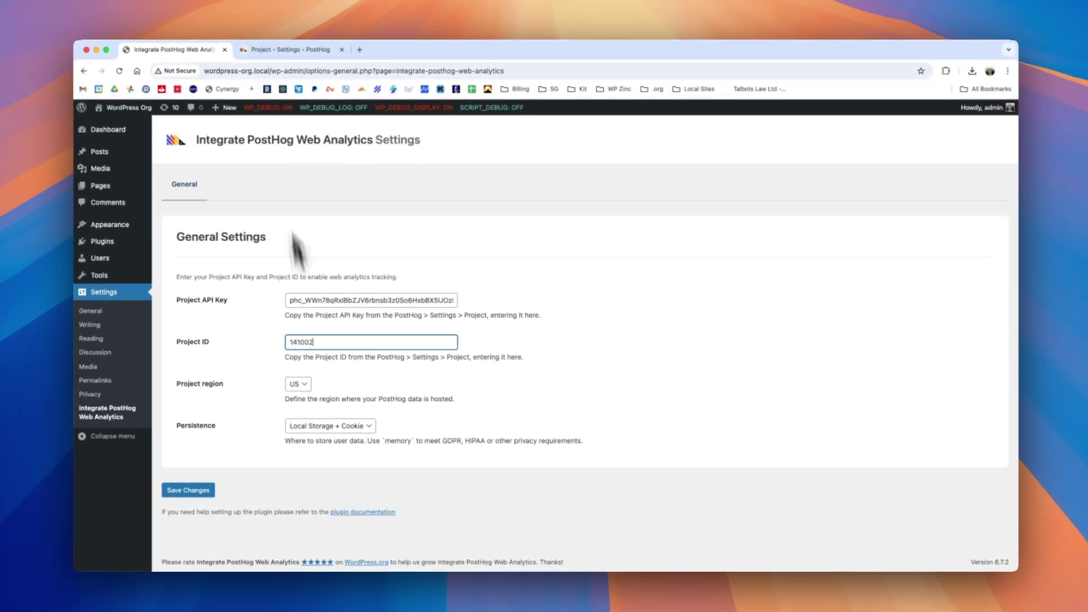
left_click(283, 50)
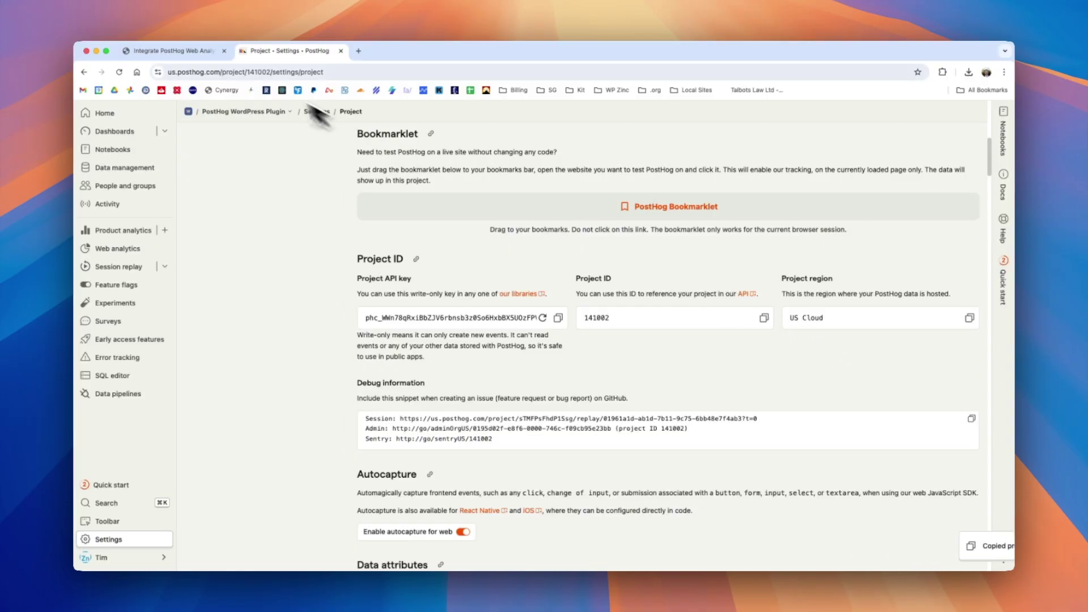
left_click(187, 51)
left_click(292, 385)
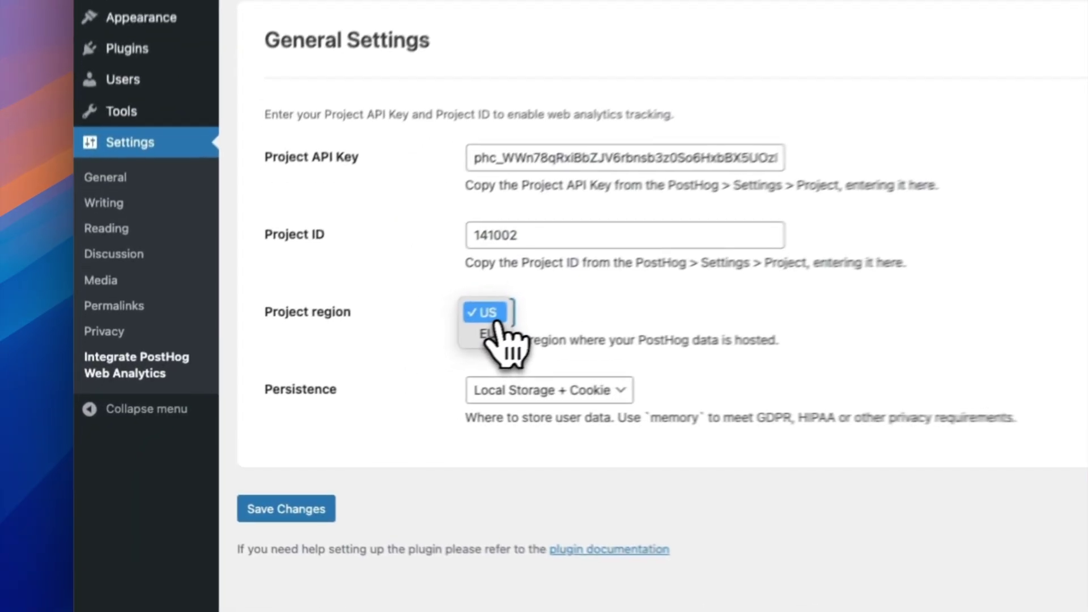
left_click(494, 315)
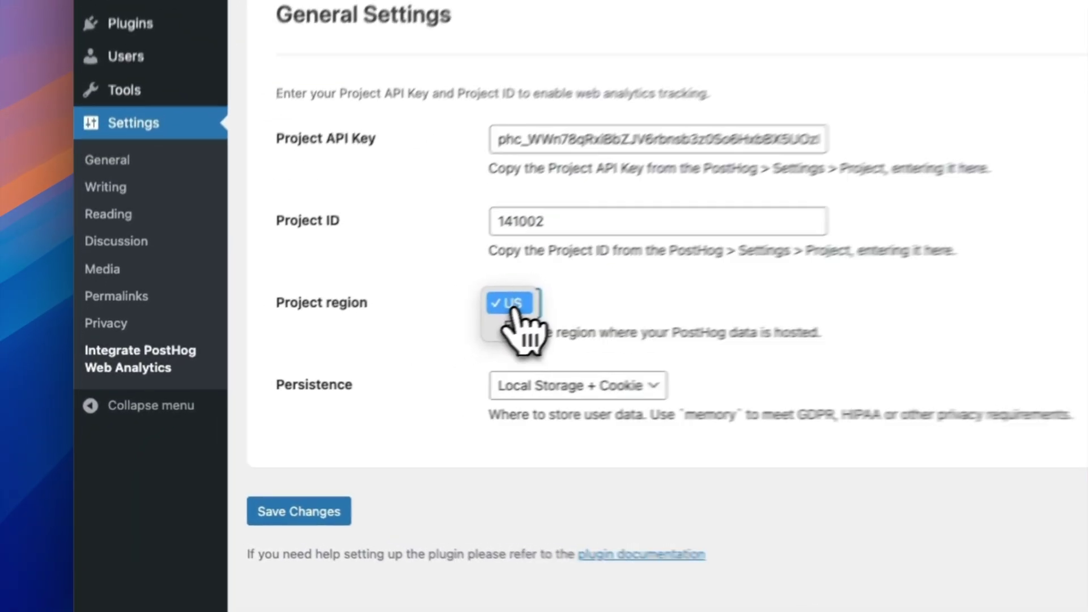
left_click(283, 50)
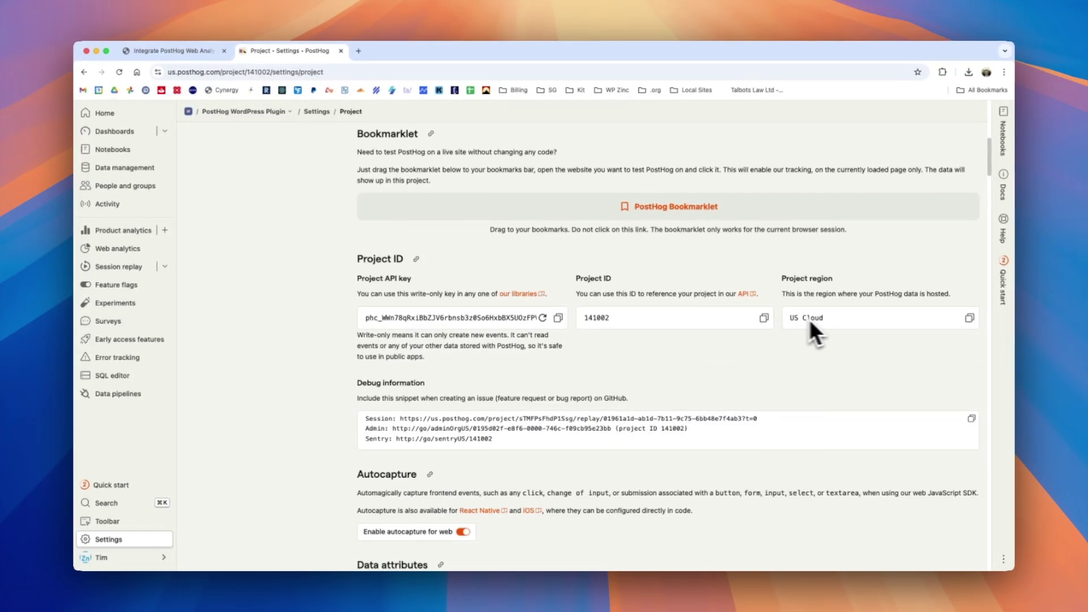
left_click(193, 51)
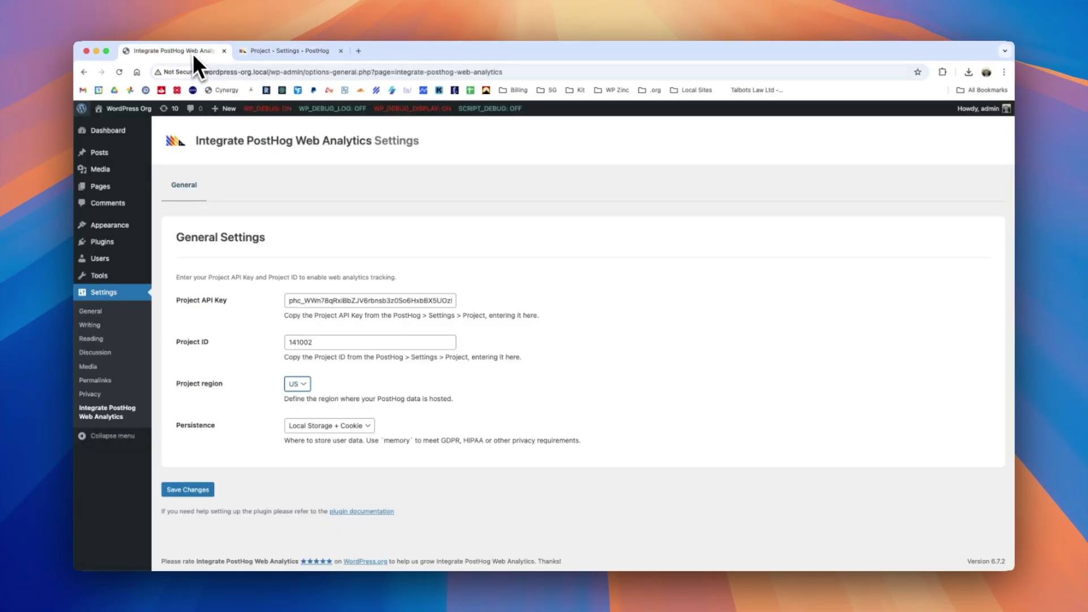
left_click(297, 383)
left_click(298, 395)
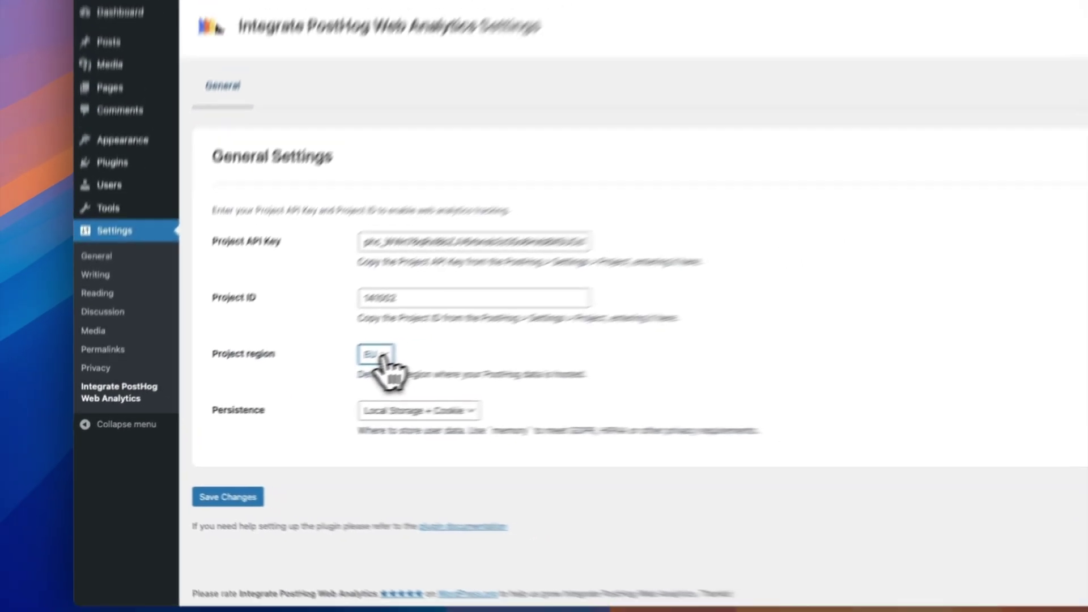
left_click(383, 357)
left_click(373, 337)
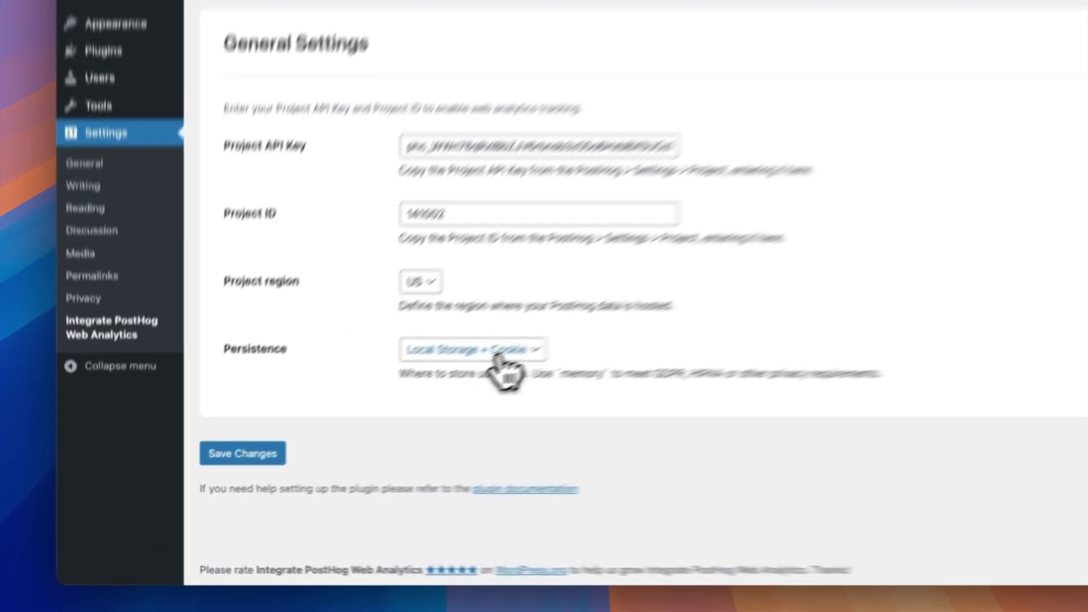
Step: Save the plugin settings with Persistence at Local Storage + Cookie, then return to PostHog
left_click(360, 427)
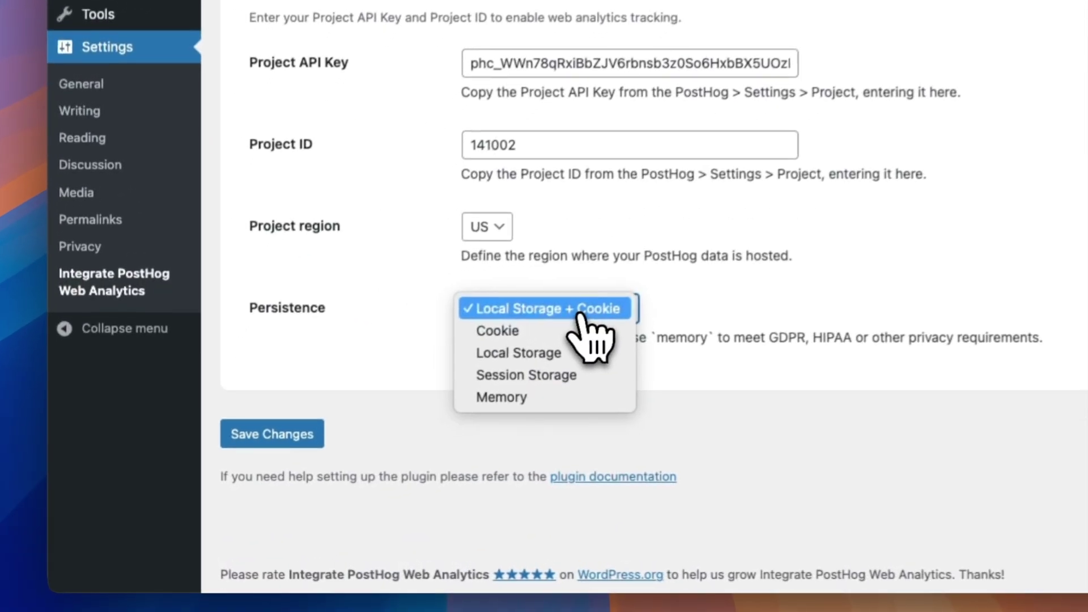
left_click(536, 395)
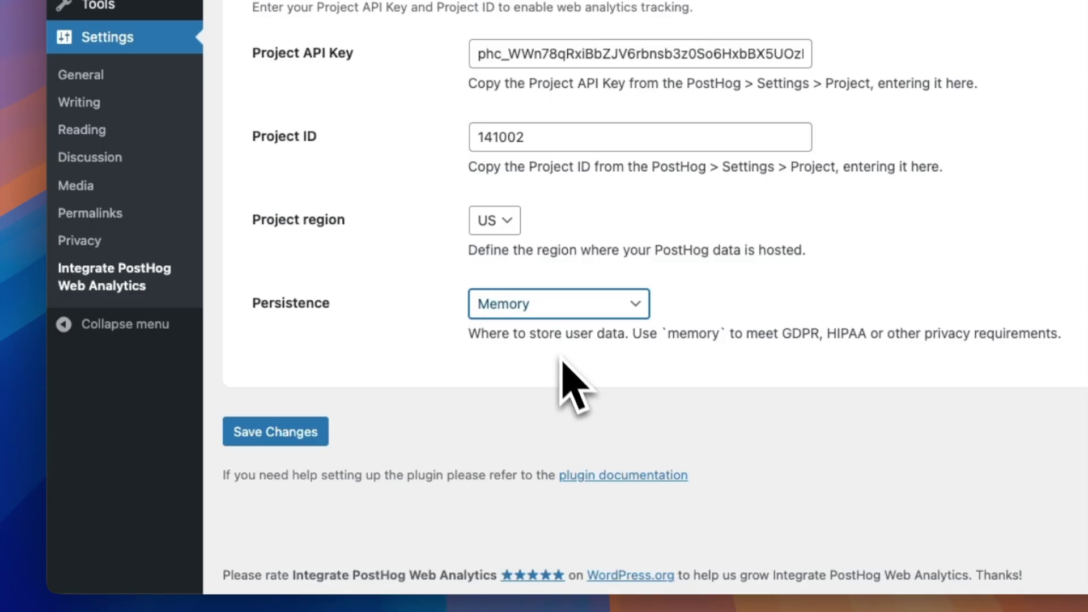
left_click(559, 304)
left_click(547, 326)
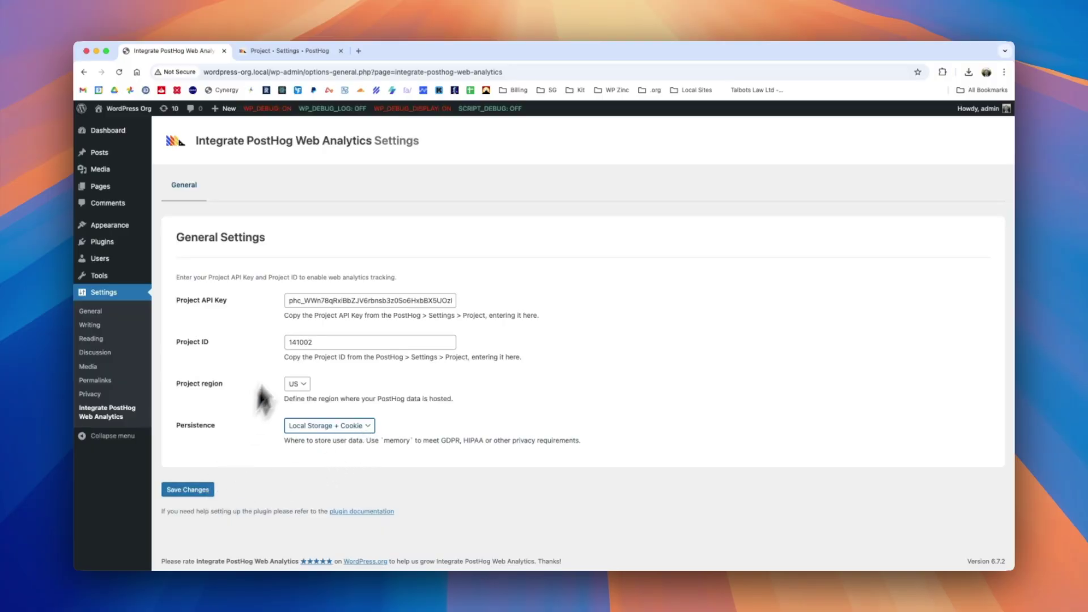
left_click(190, 490)
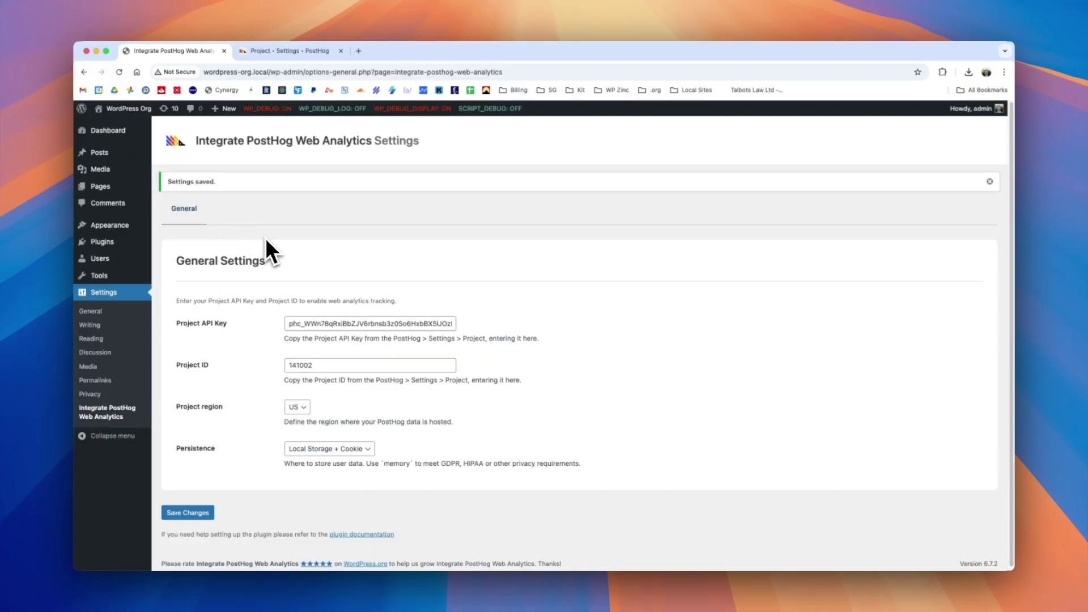
key("super+grave")
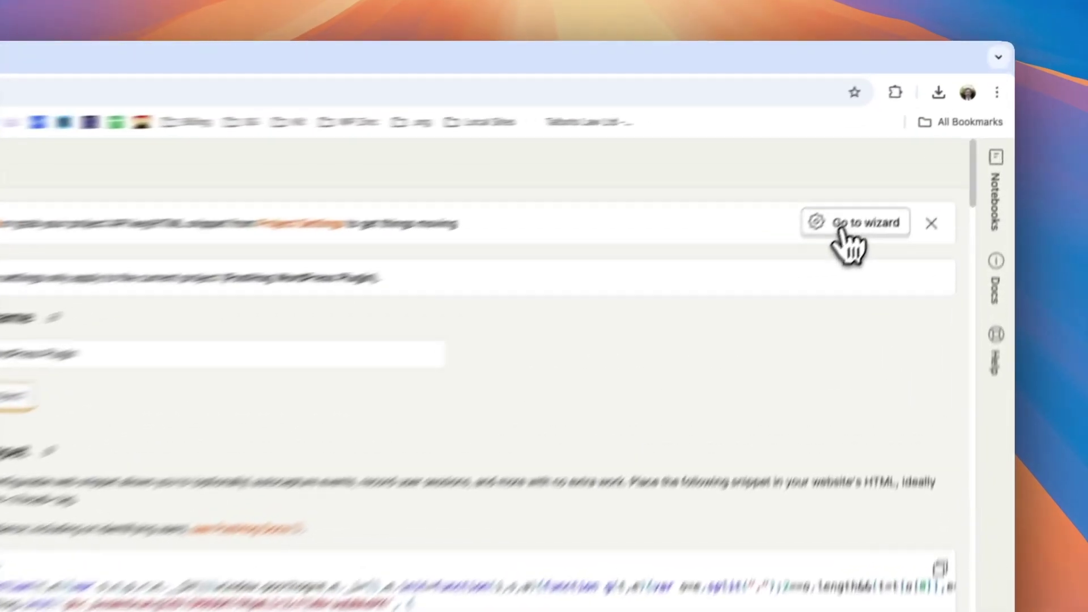
Step: Start the onboarding wizard, load the WordPress site, and confirm Installation Complete in PostHog
left_click(914, 152)
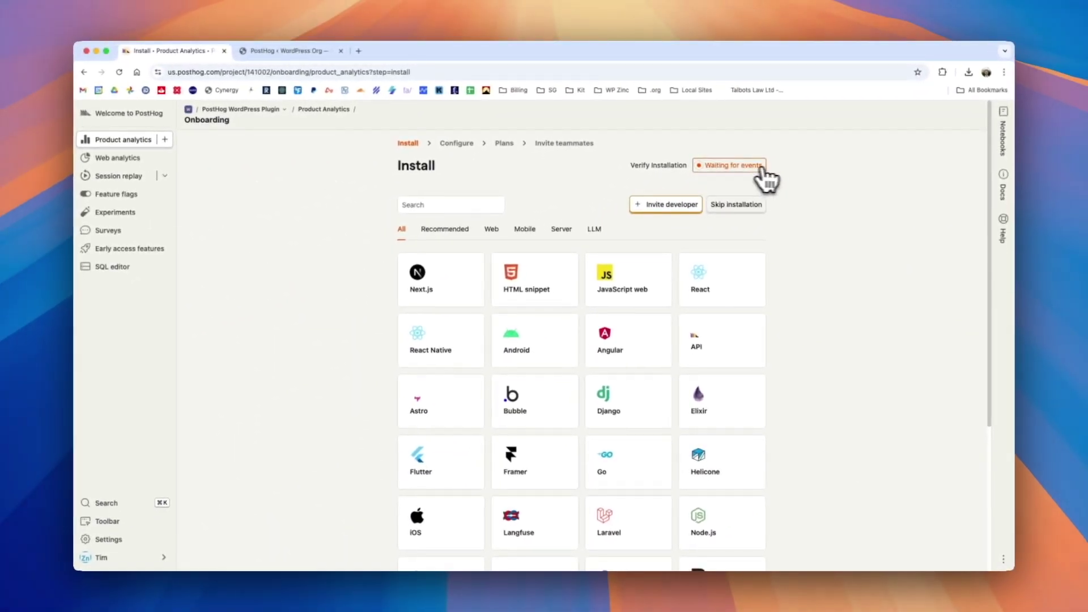
left_click(289, 50)
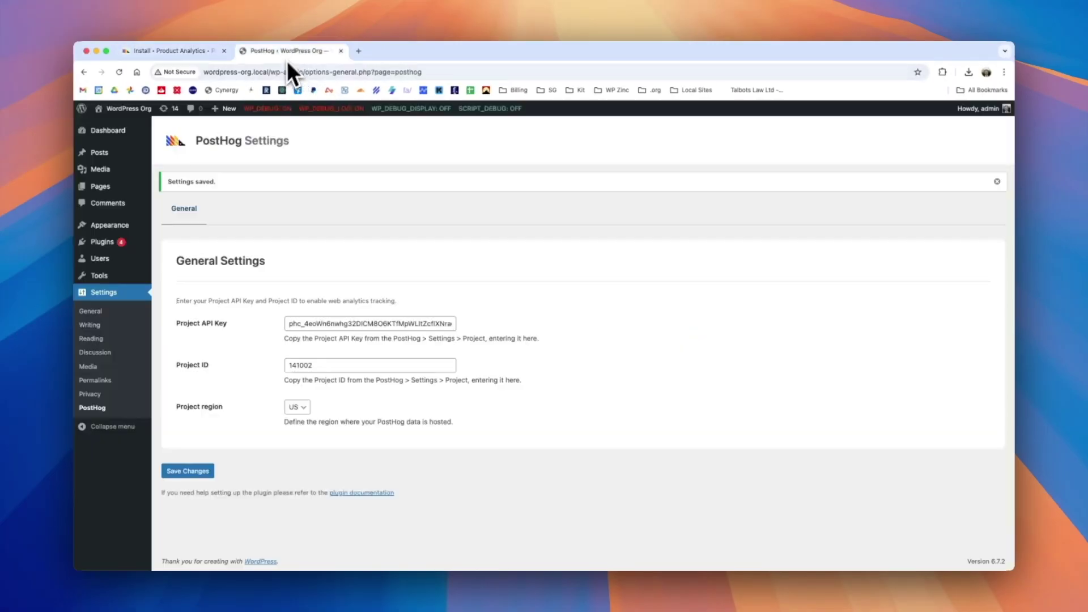
mouse_move(138, 113)
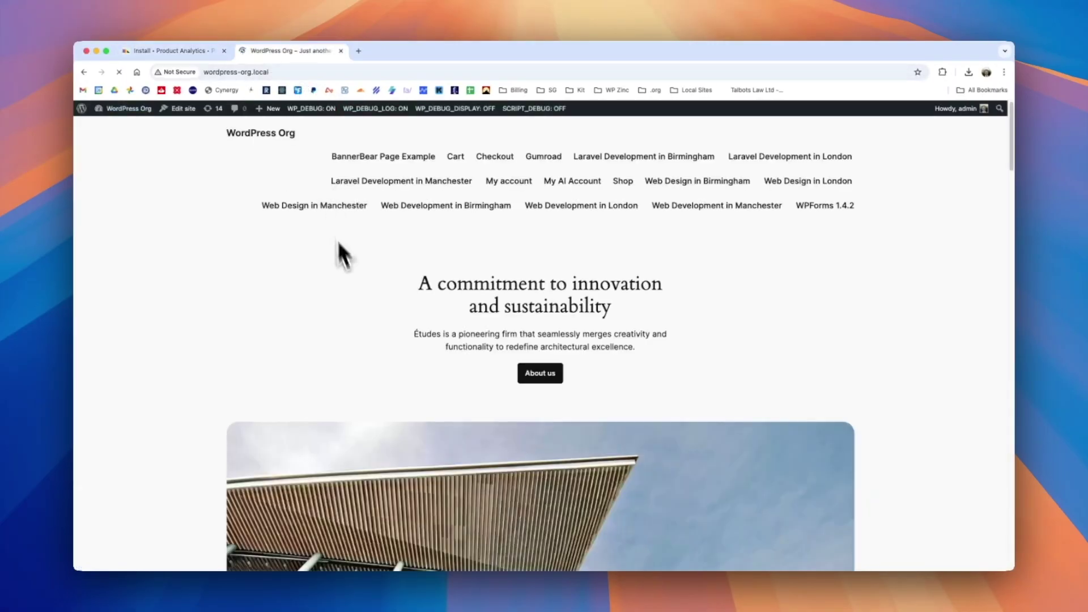
left_click(183, 54)
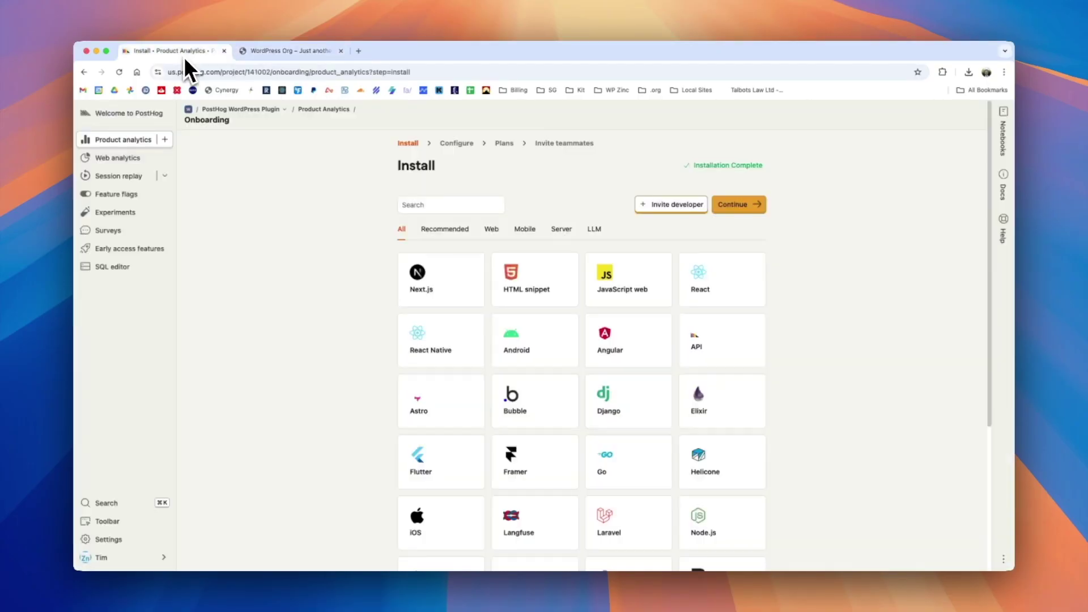
left_click_drag(692, 165, 763, 167)
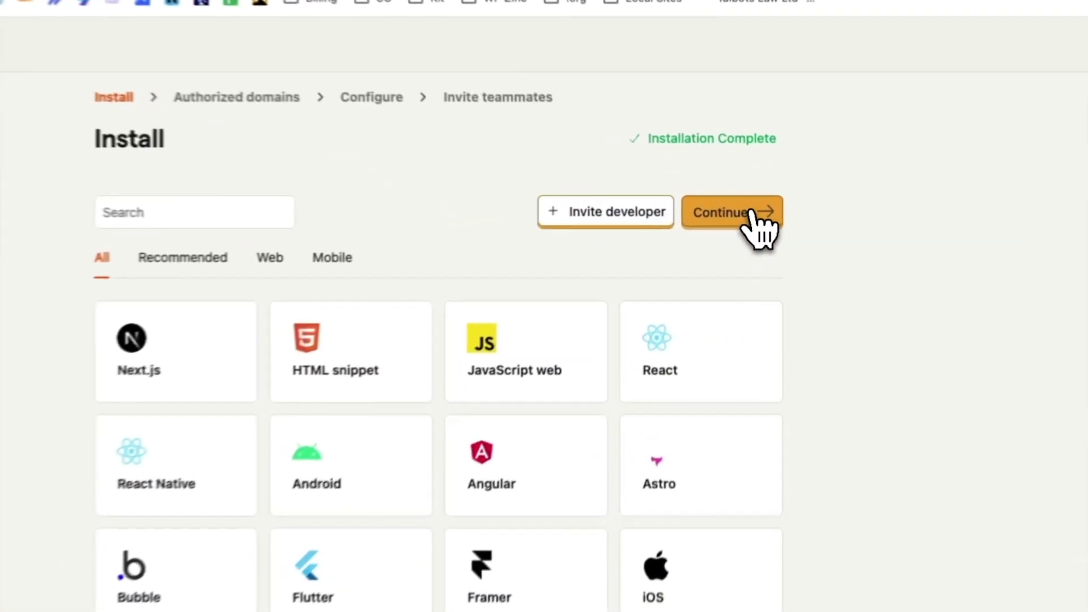
Step: Skip authorized domains, keep default tracking, and finish onboarding to see 1 visitor and 1 page view
left_click(737, 205)
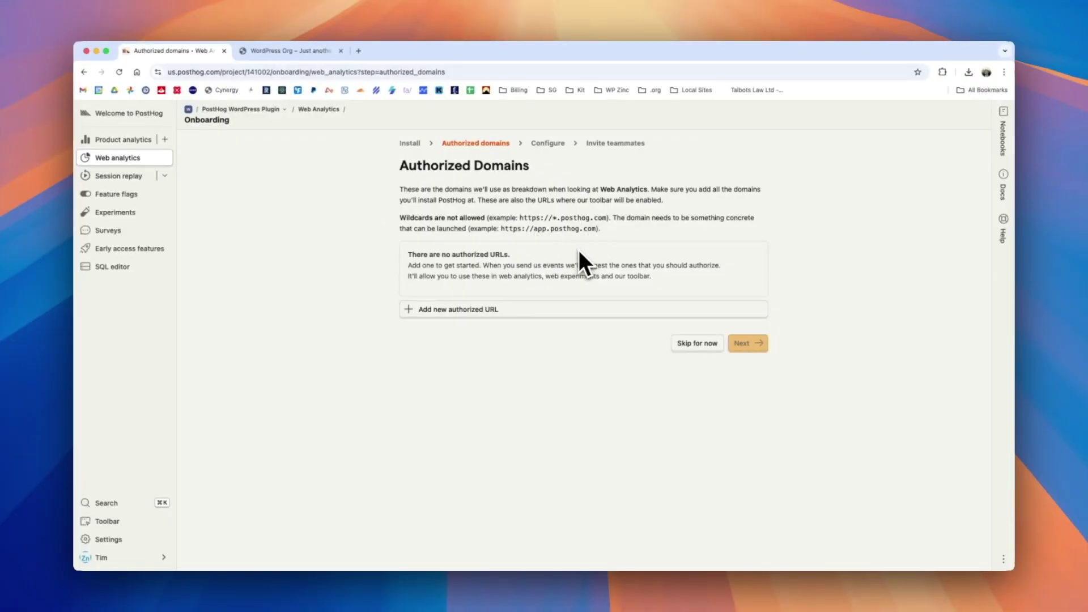
left_click(690, 343)
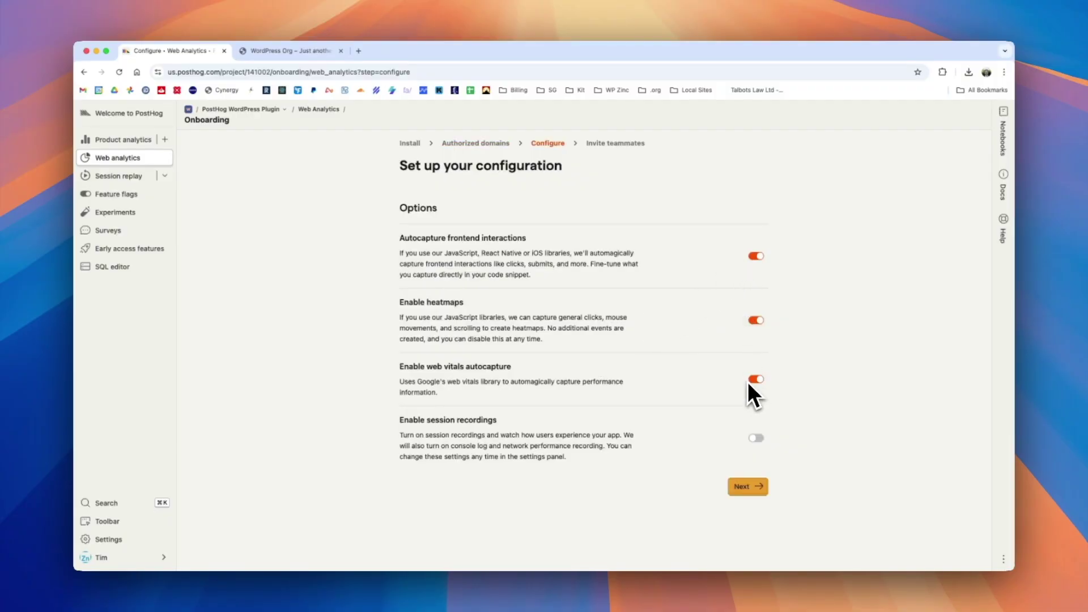
left_click(751, 488)
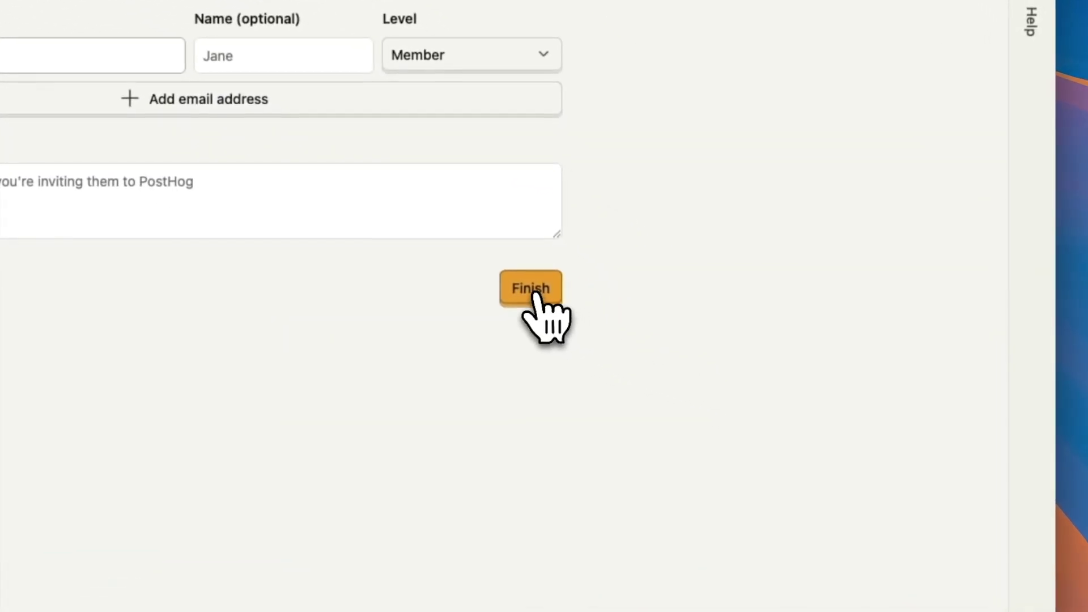
left_click(531, 288)
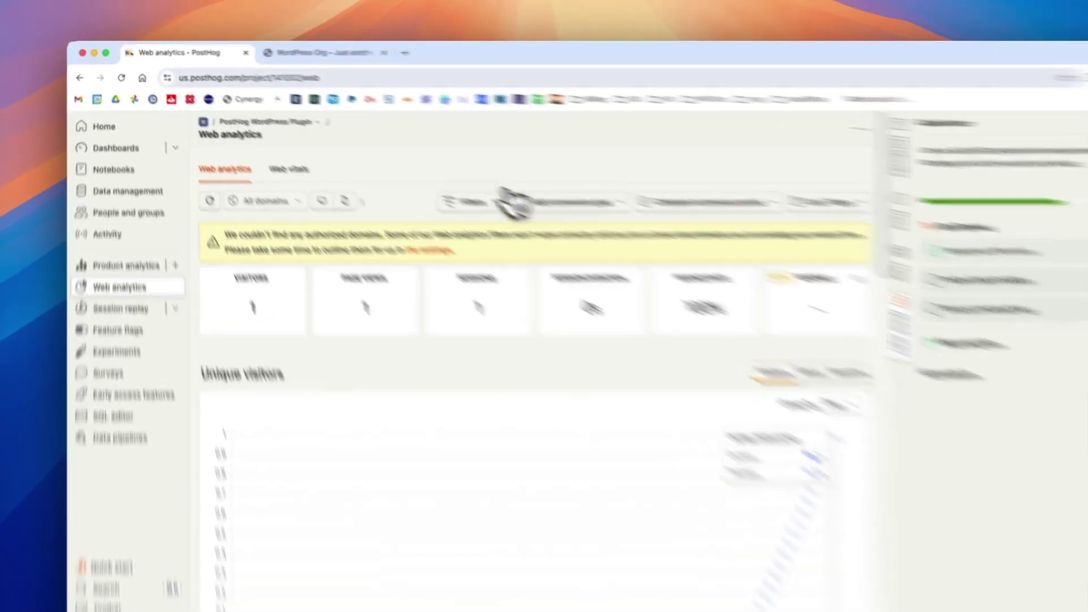
left_click(289, 50)
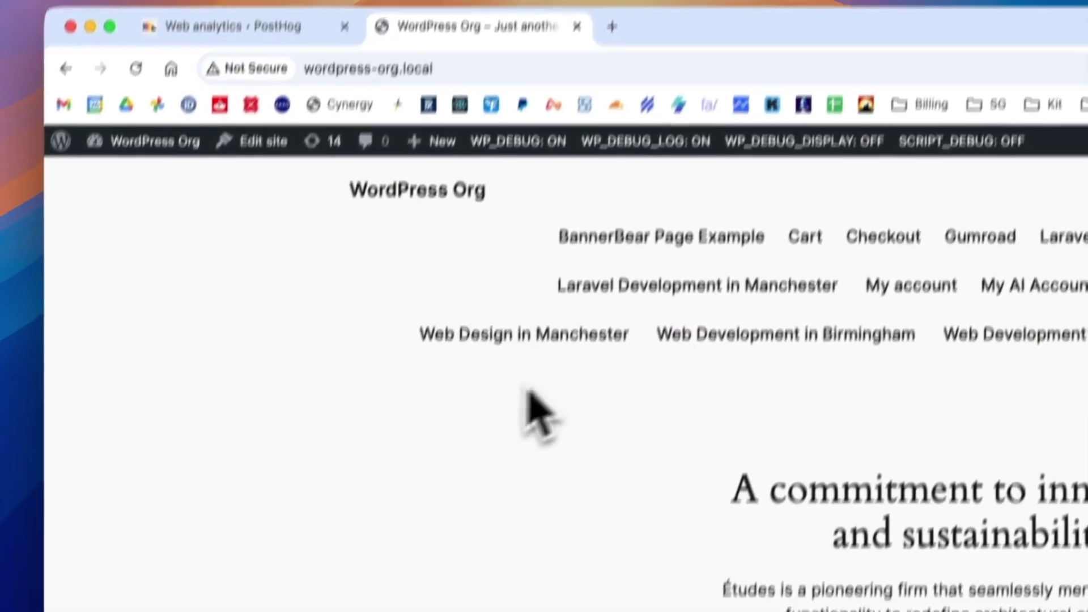